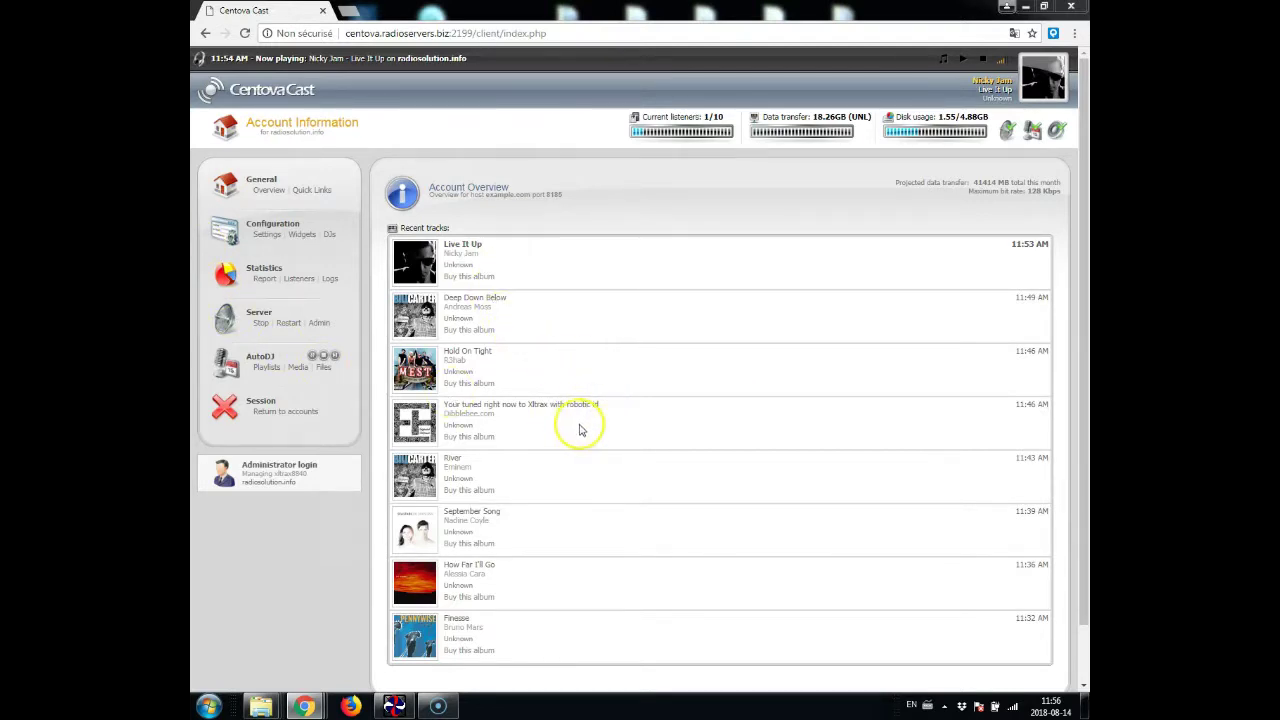
- Create a new AutoDJ playlist titled 'The Dibblebee show'
click(266, 370)
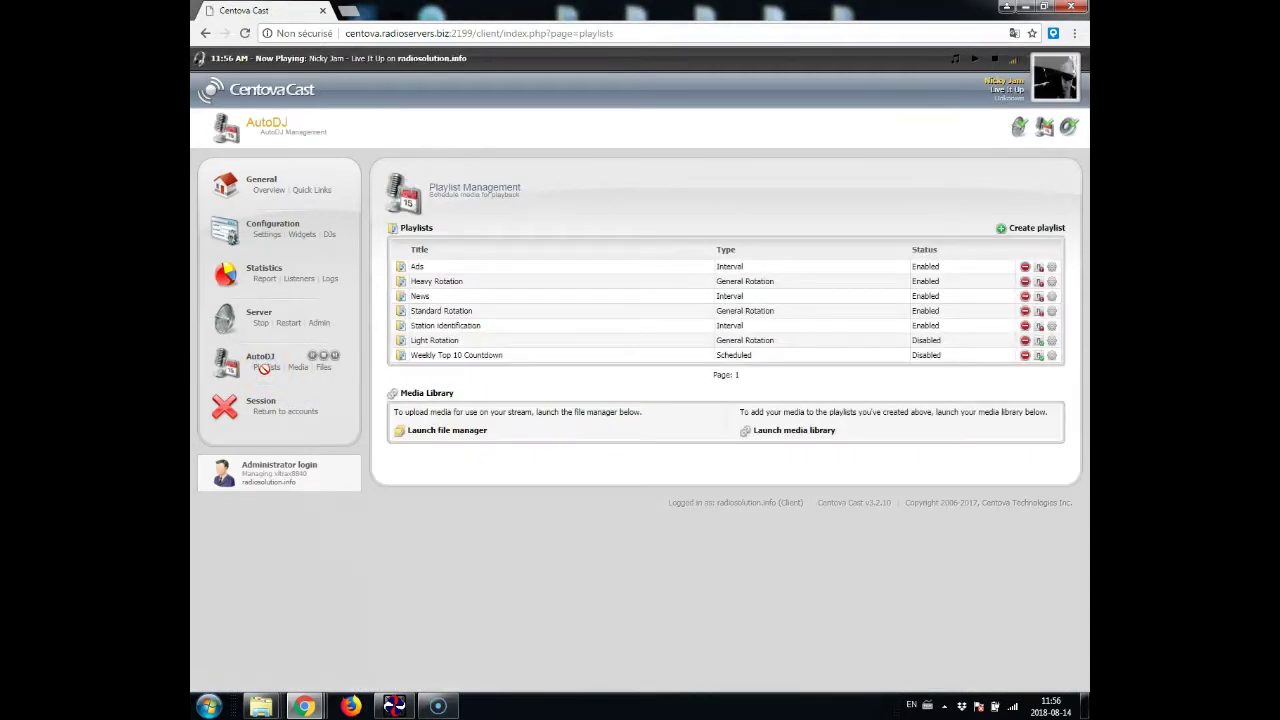
click(1030, 227)
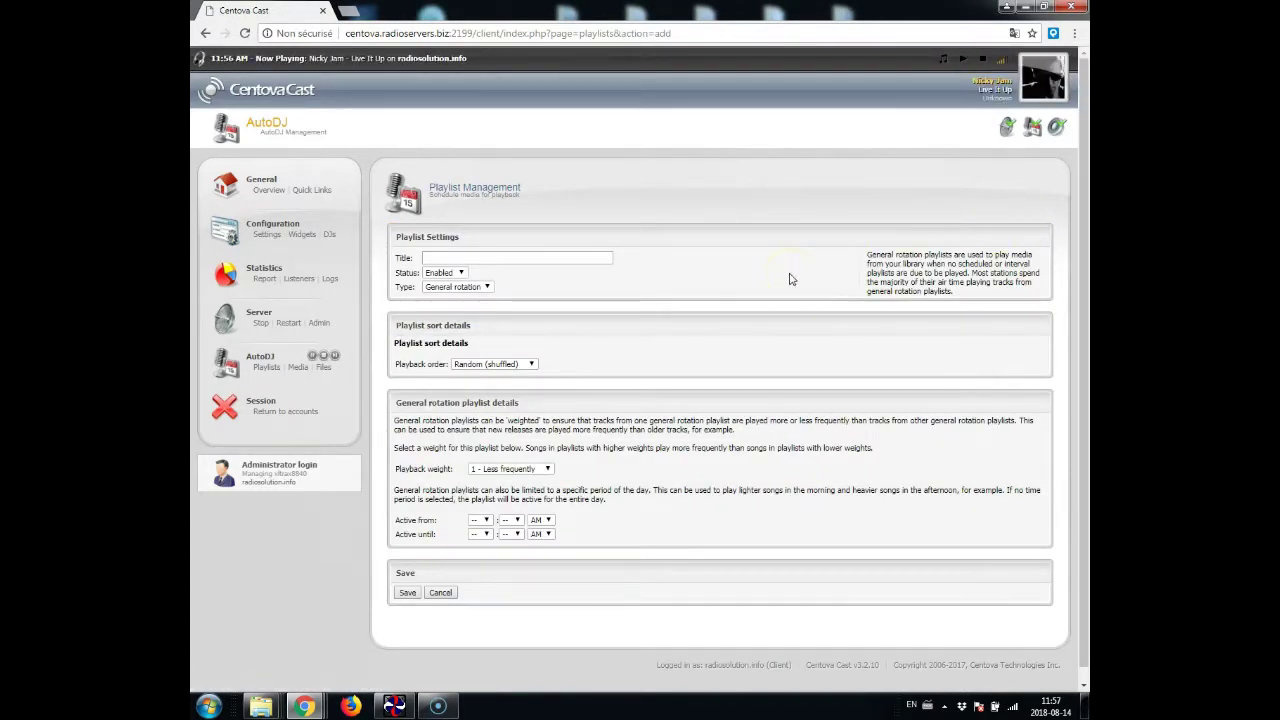
click(457, 256)
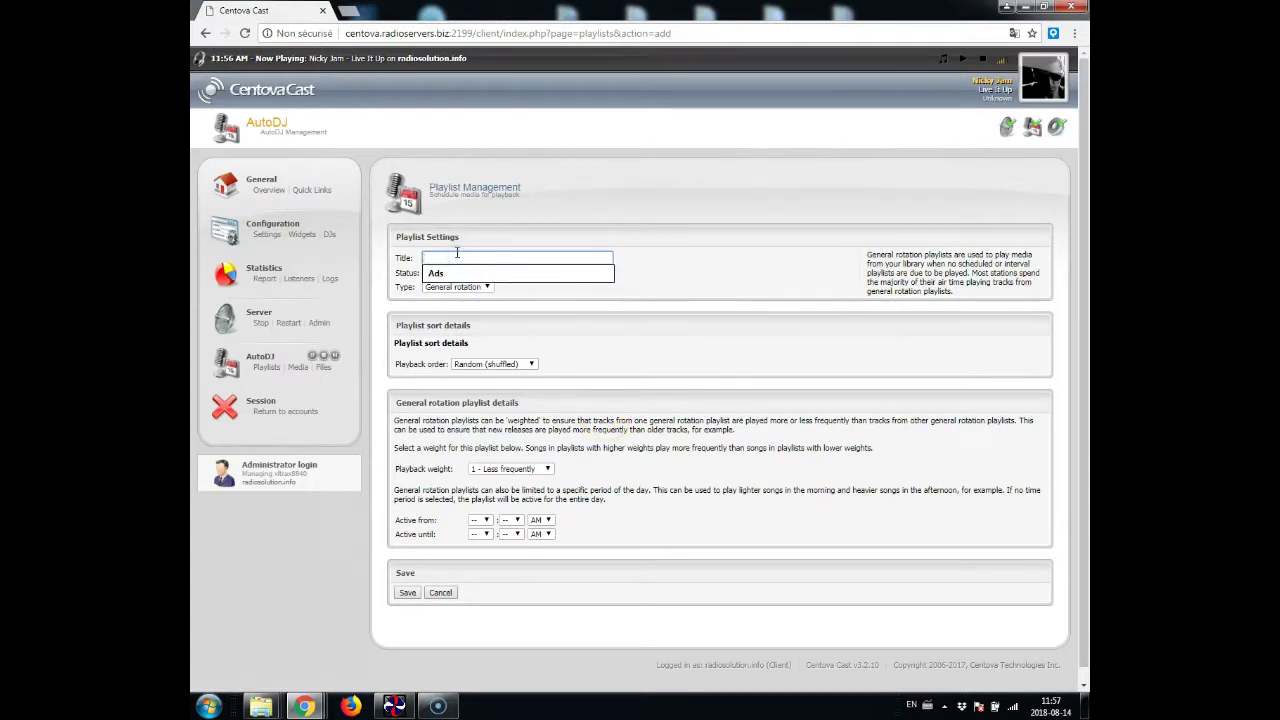
text(The Dibbl)
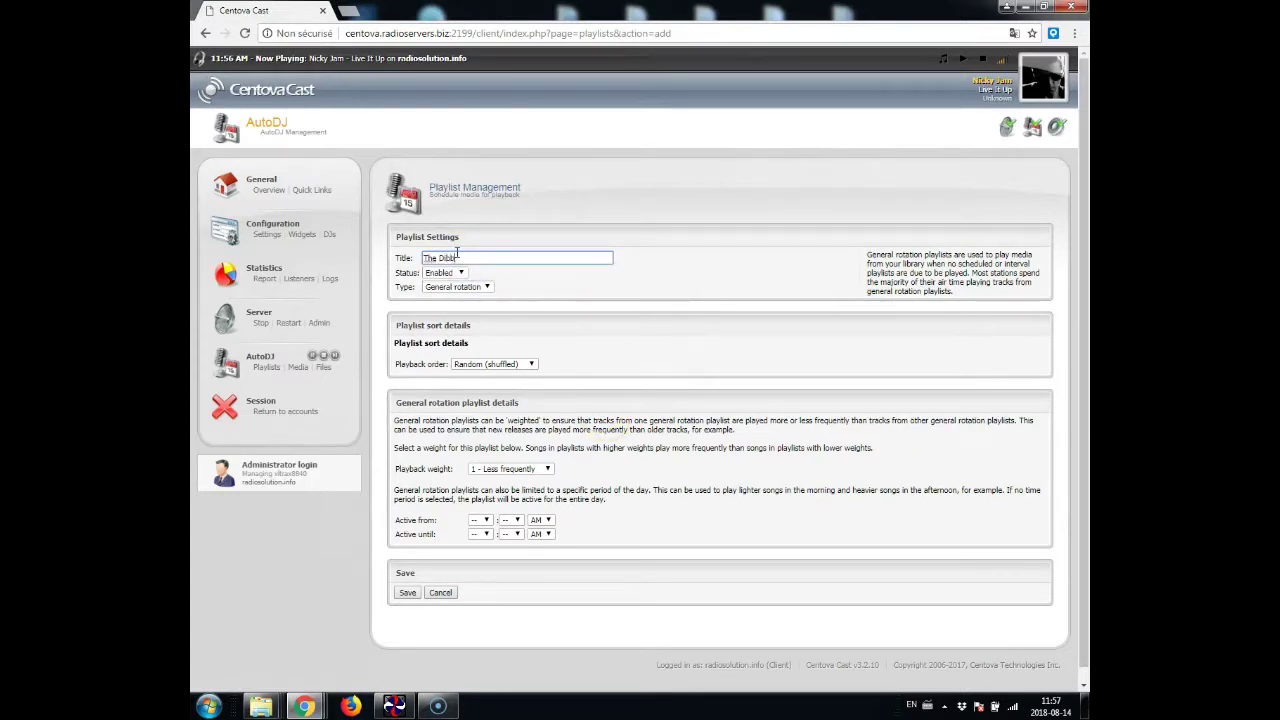
text(ebee show)
- Keep the playlist status Enabled and set its type to Scheduled
click(441, 273)
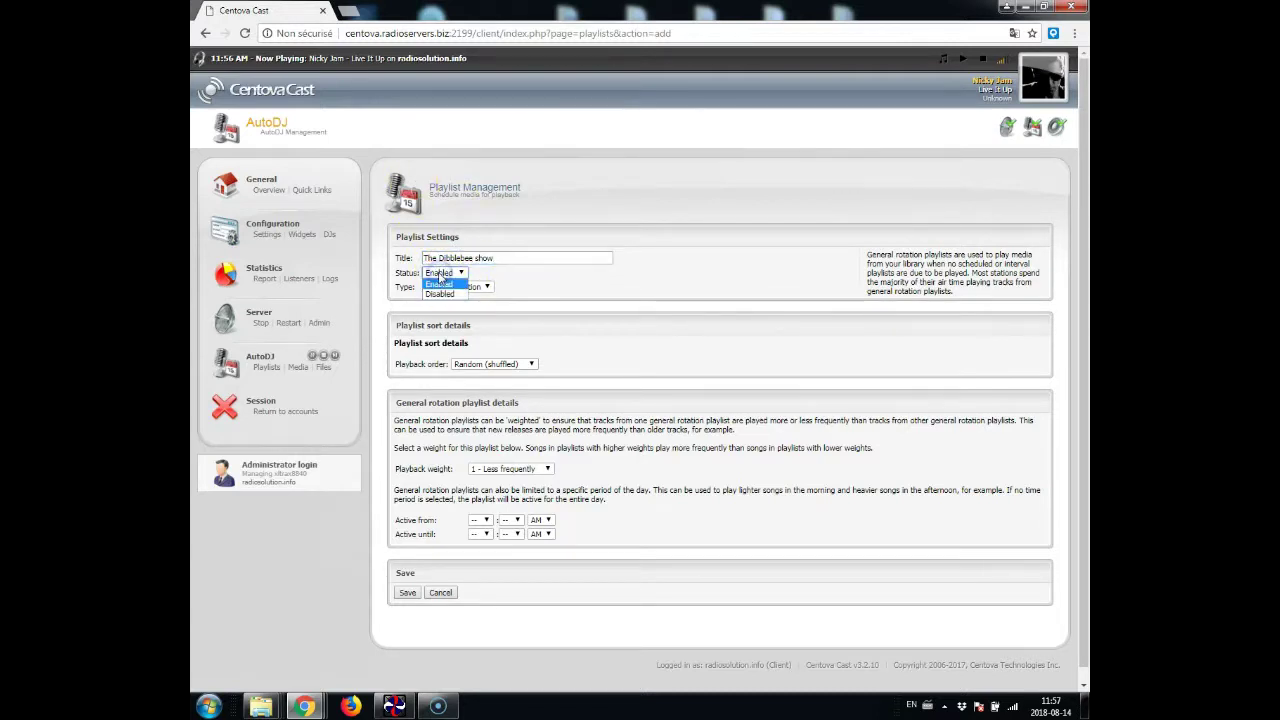
click(439, 284)
click(468, 287)
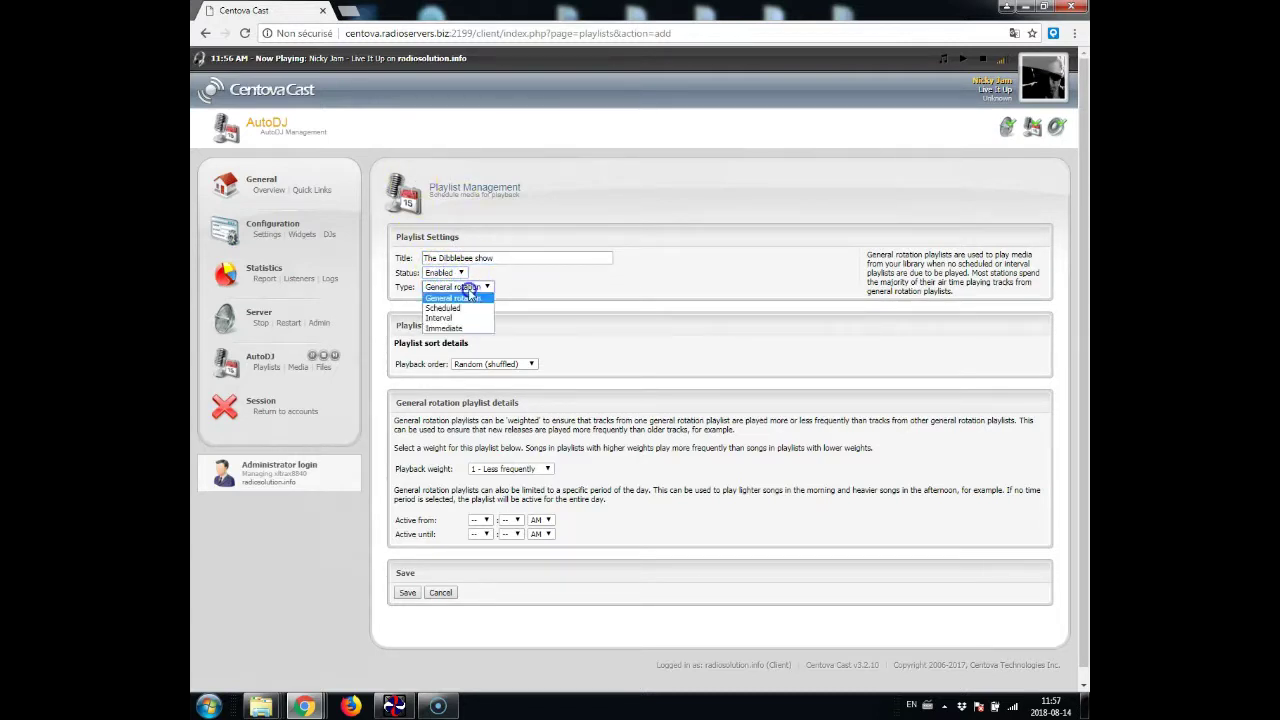
click(445, 308)
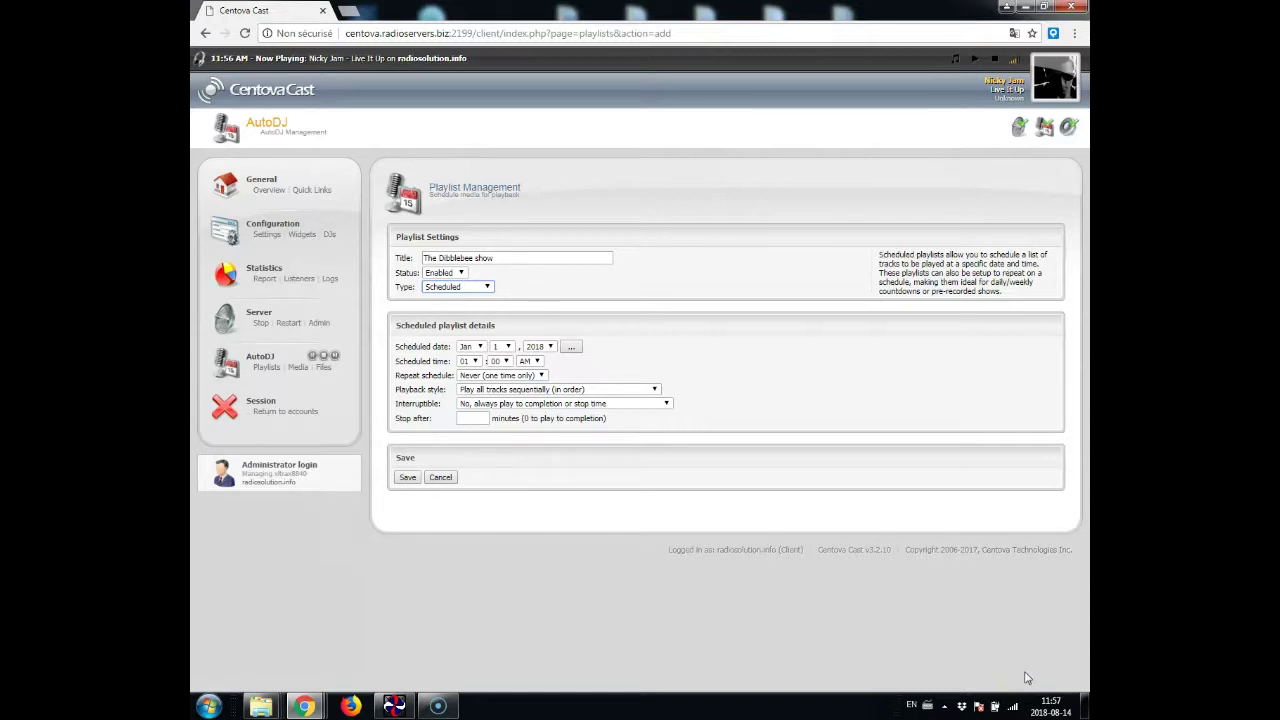
- Check today's date and set the scheduled date to Aug 17, 2018
click(1048, 706)
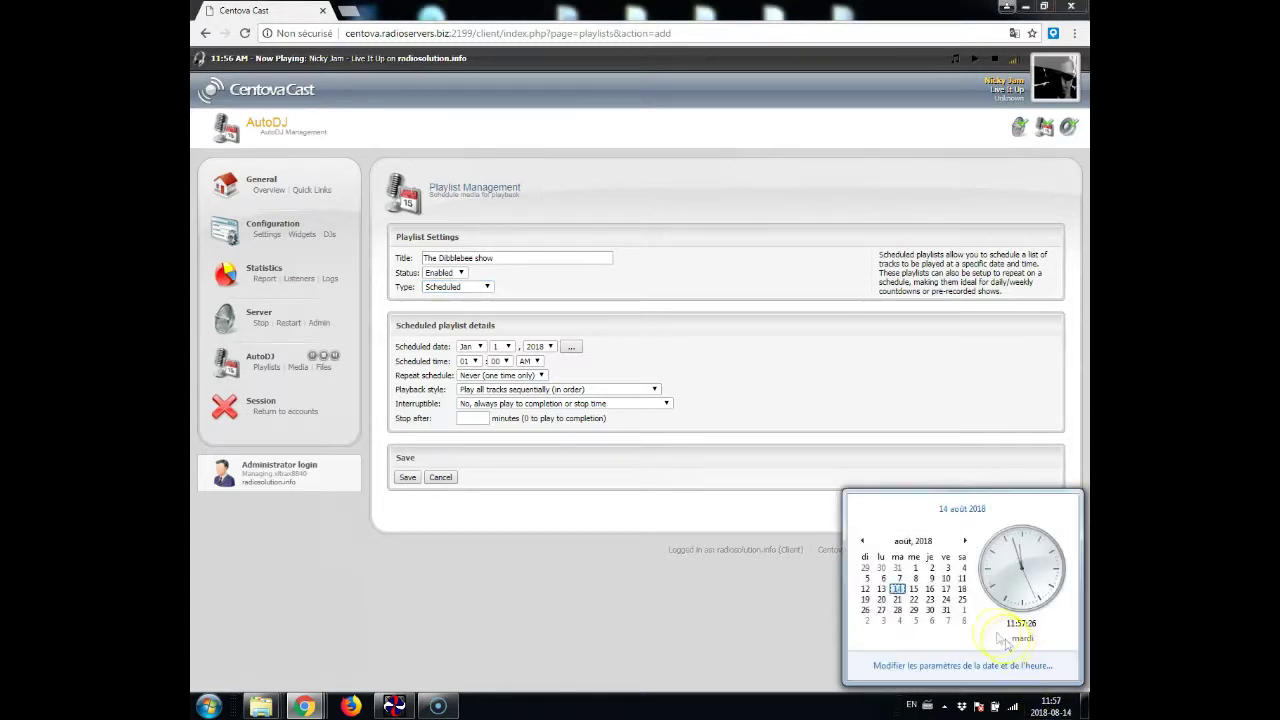
click(948, 596)
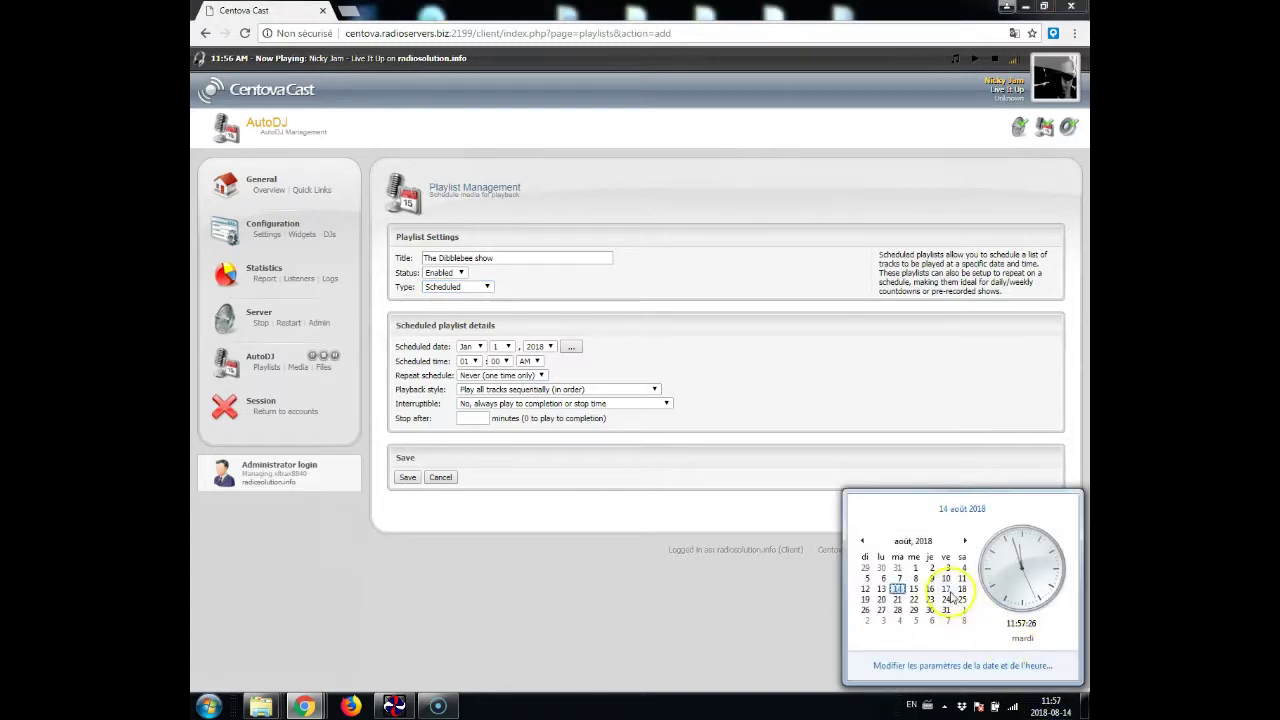
click(646, 597)
click(469, 346)
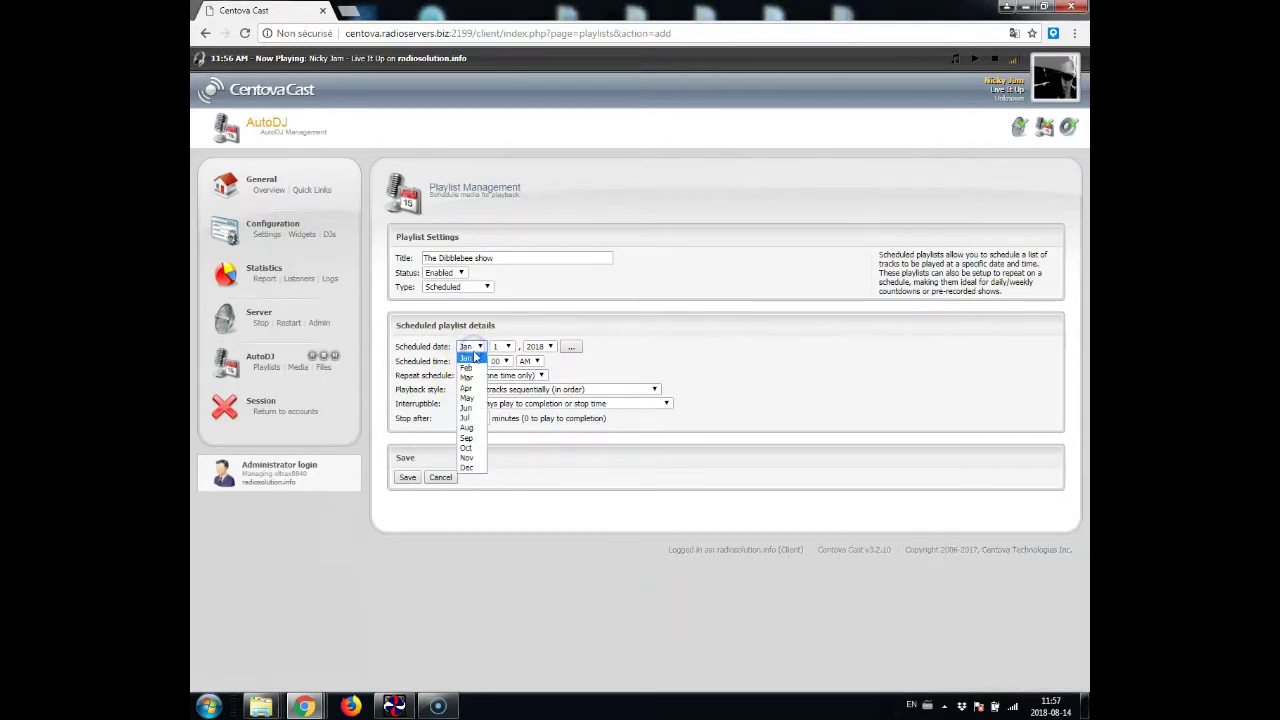
click(466, 427)
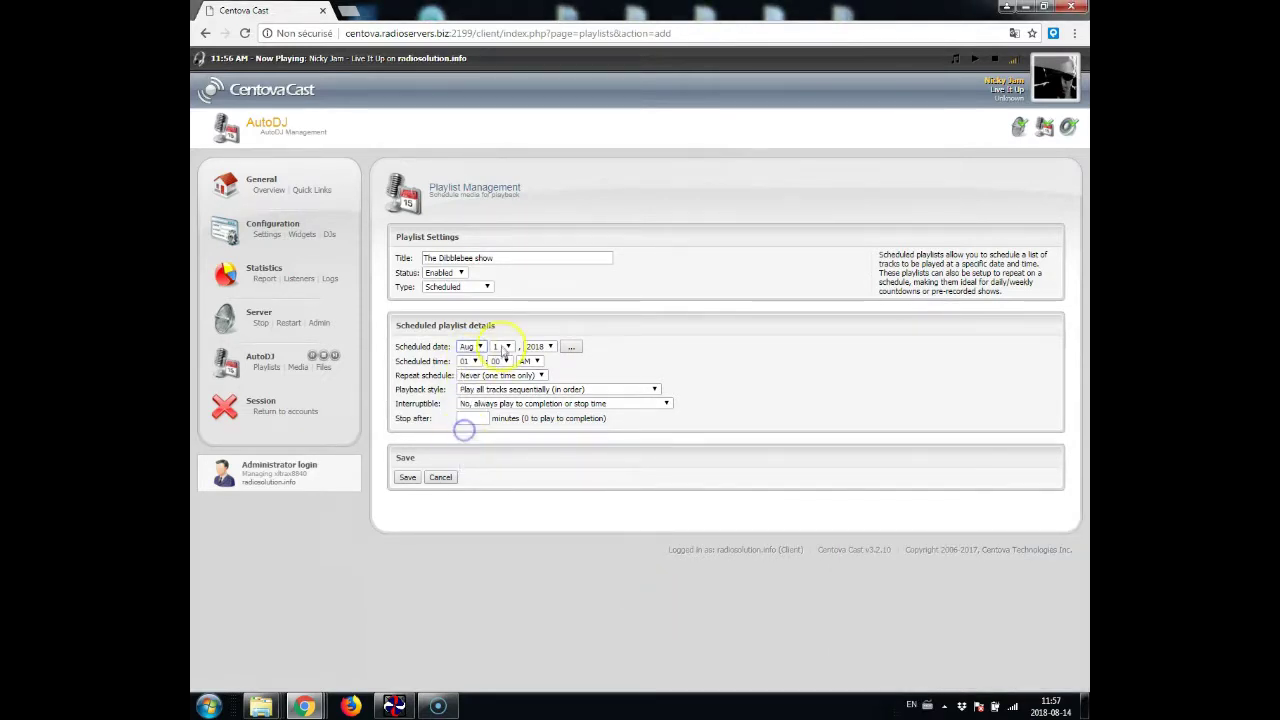
click(507, 347)
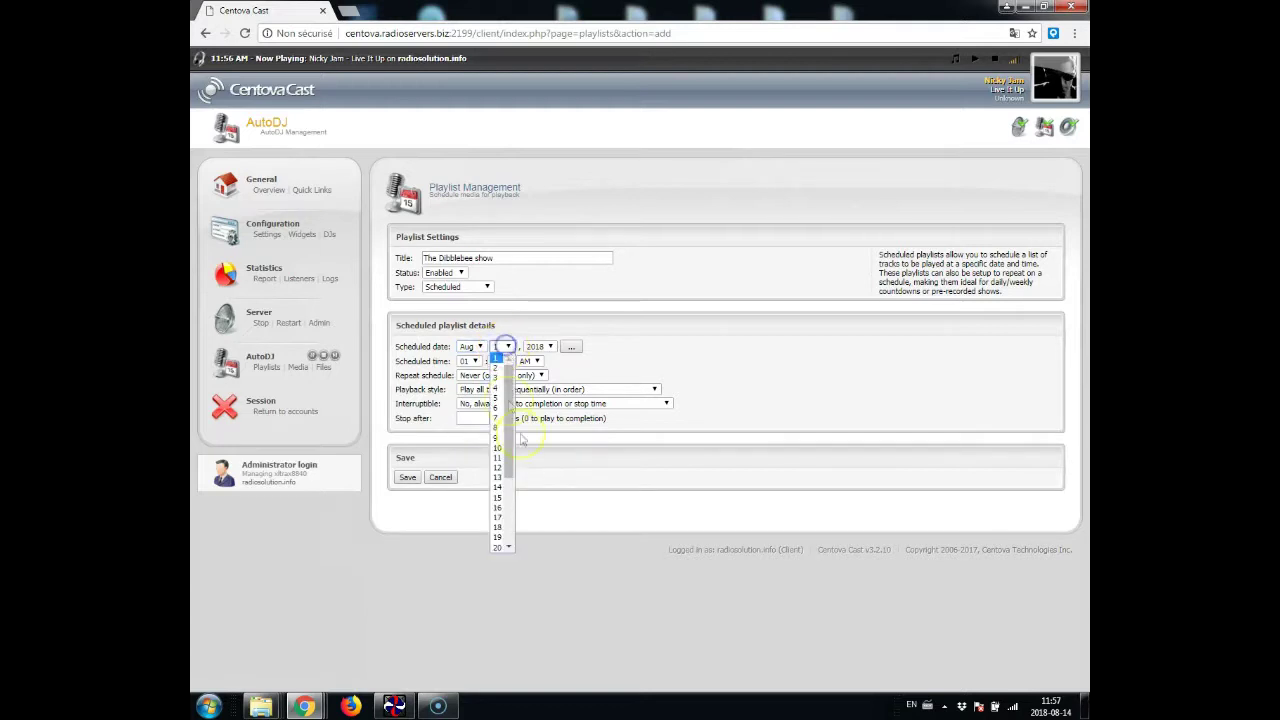
click(501, 516)
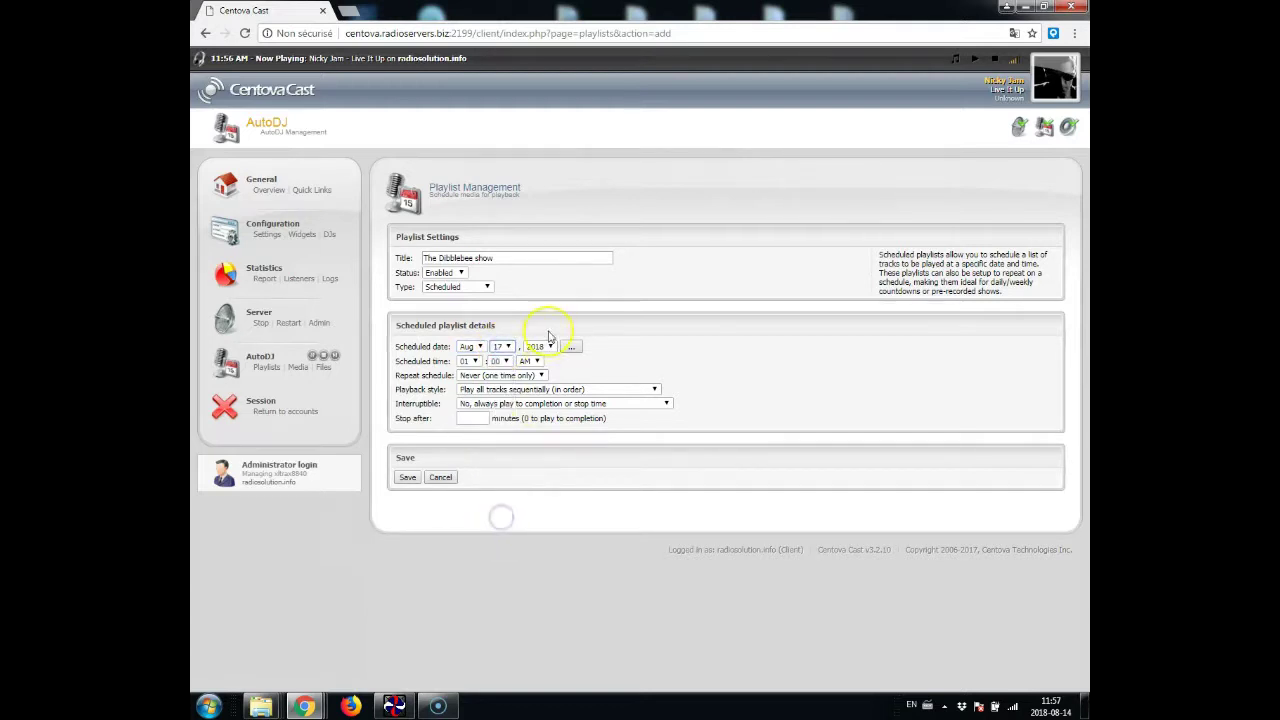
- Set the scheduled start time to 07:00 PM
click(468, 361)
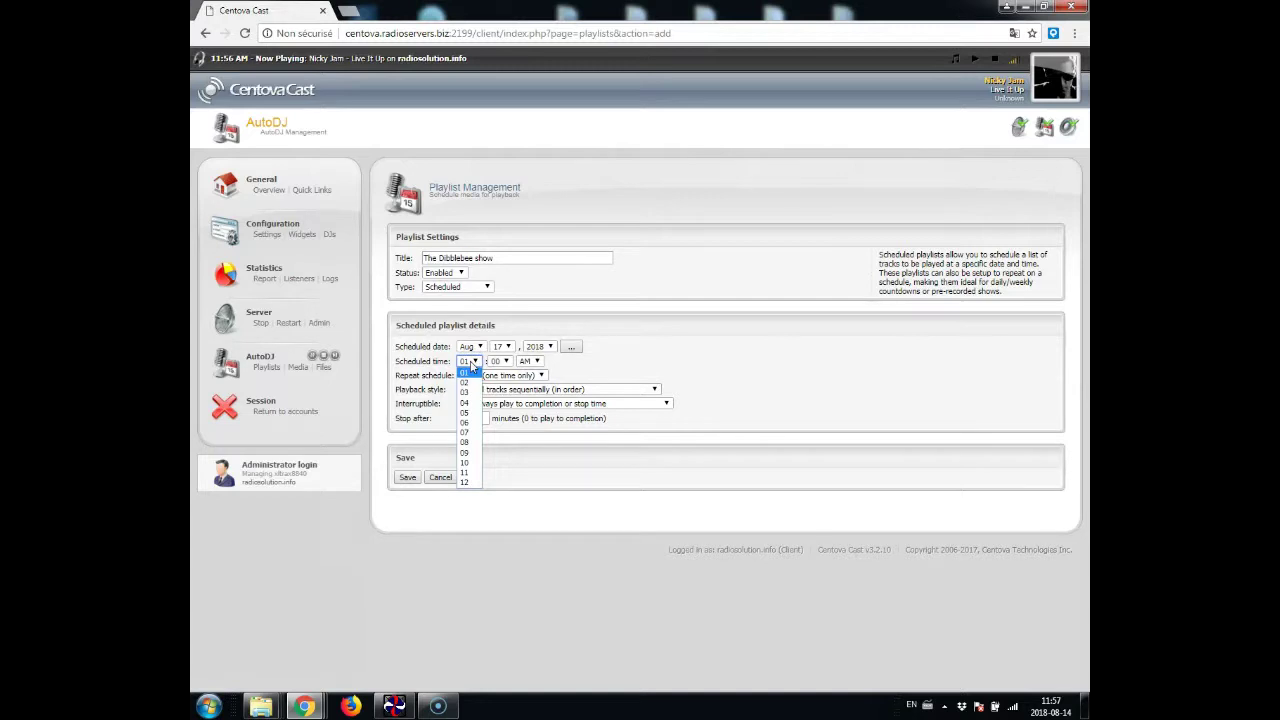
click(465, 433)
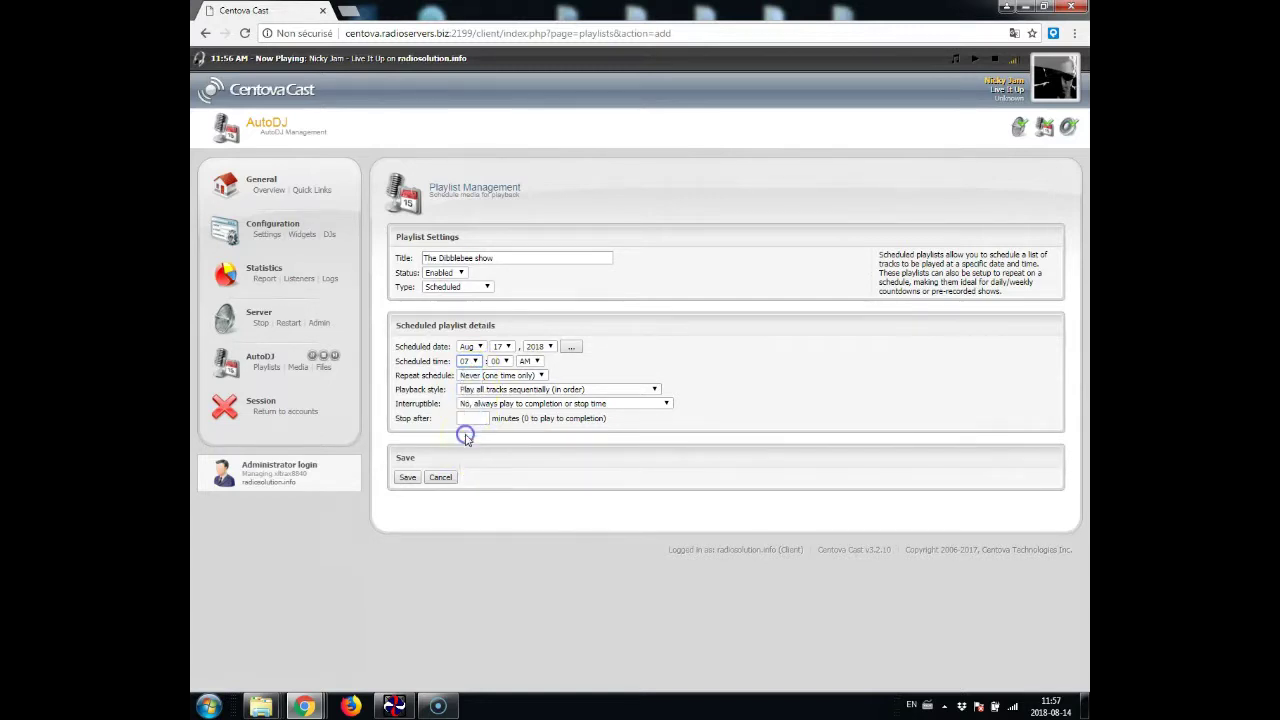
click(495, 360)
click(536, 362)
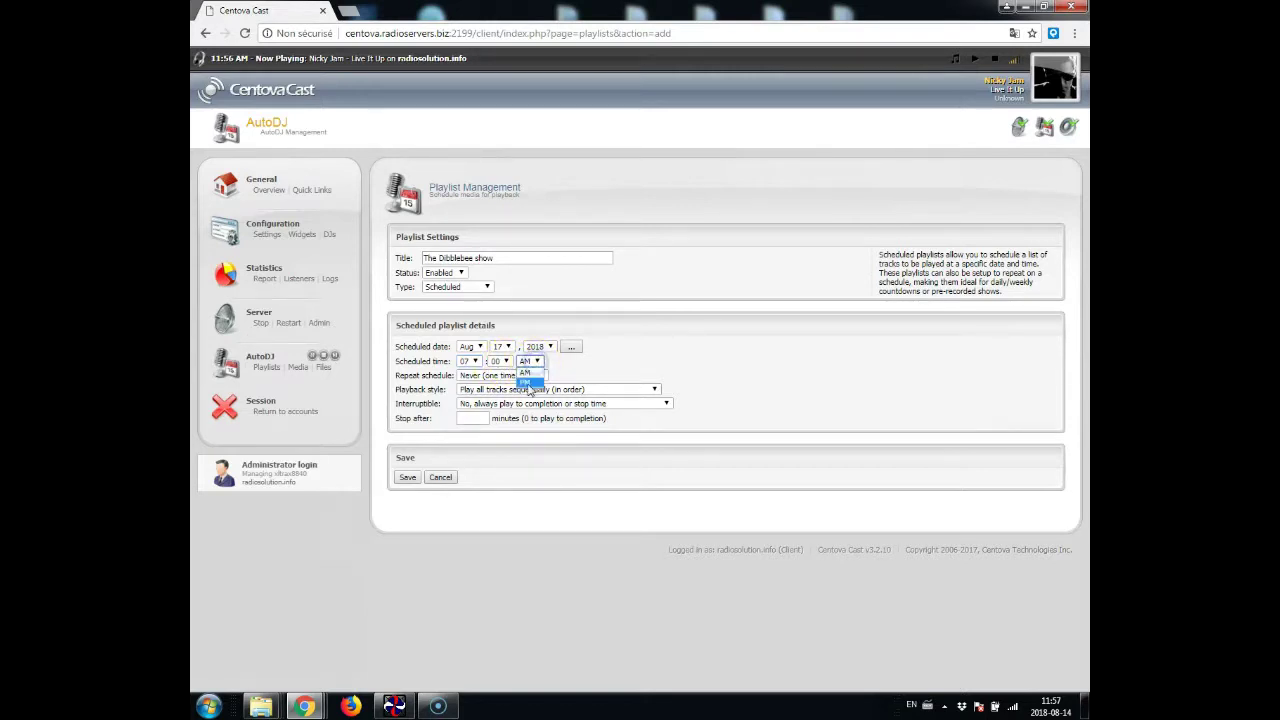
click(525, 381)
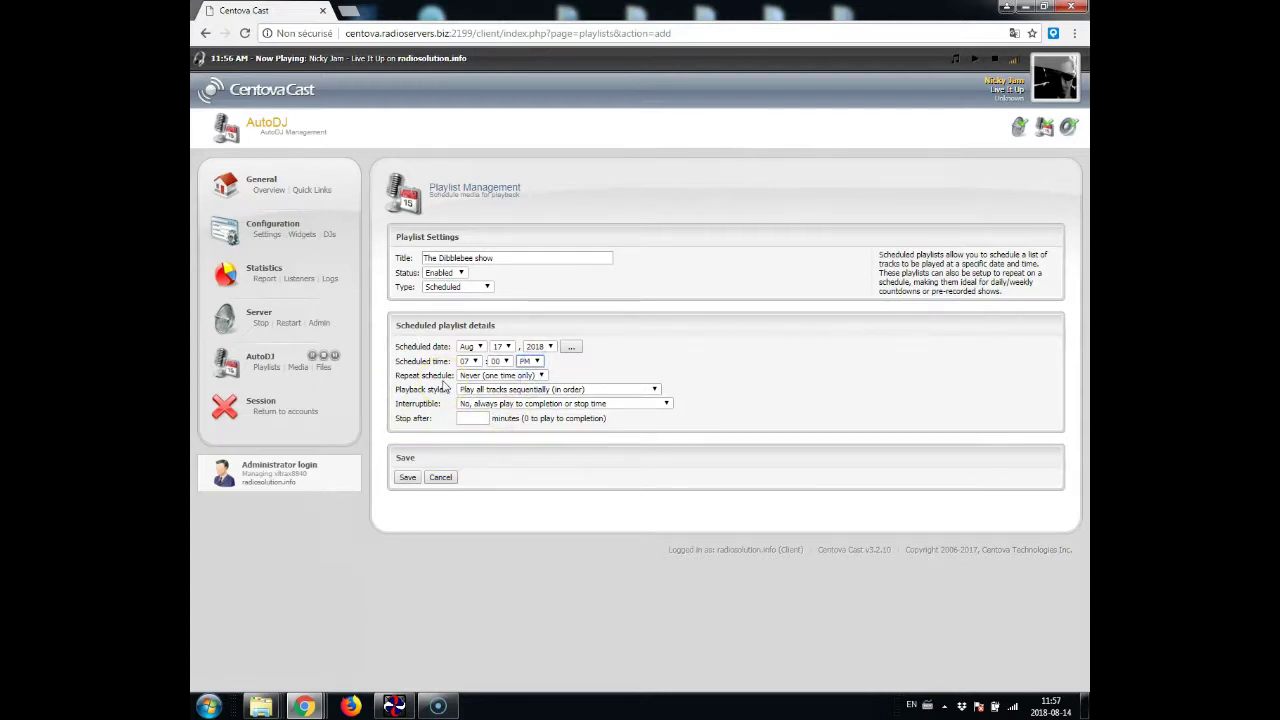
- Make the playlist repeat weekly on Fridays
click(470, 376)
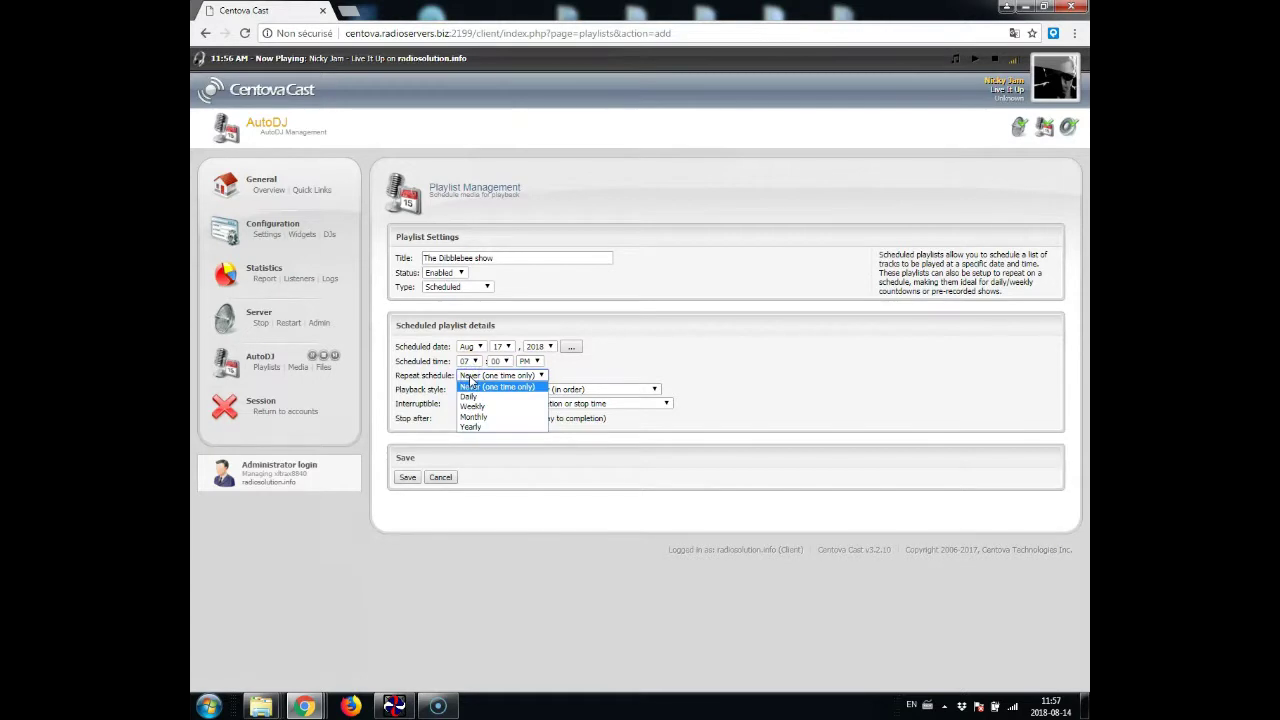
click(473, 408)
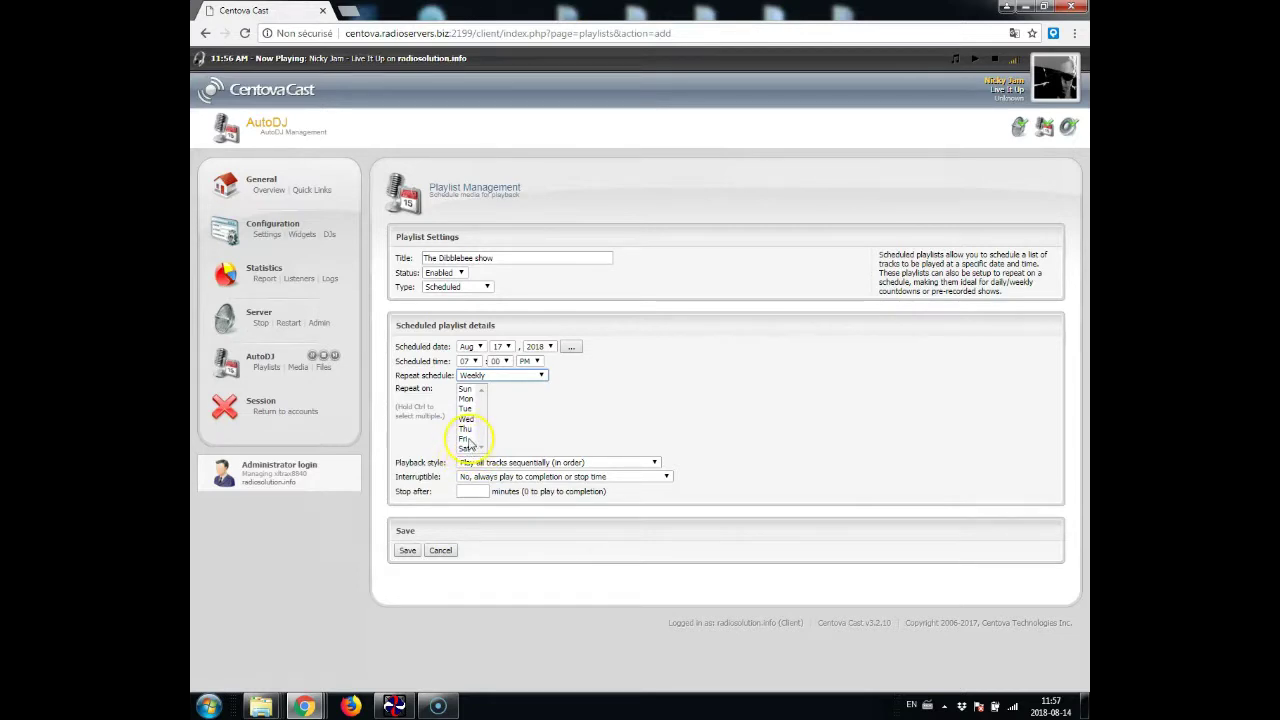
click(465, 439)
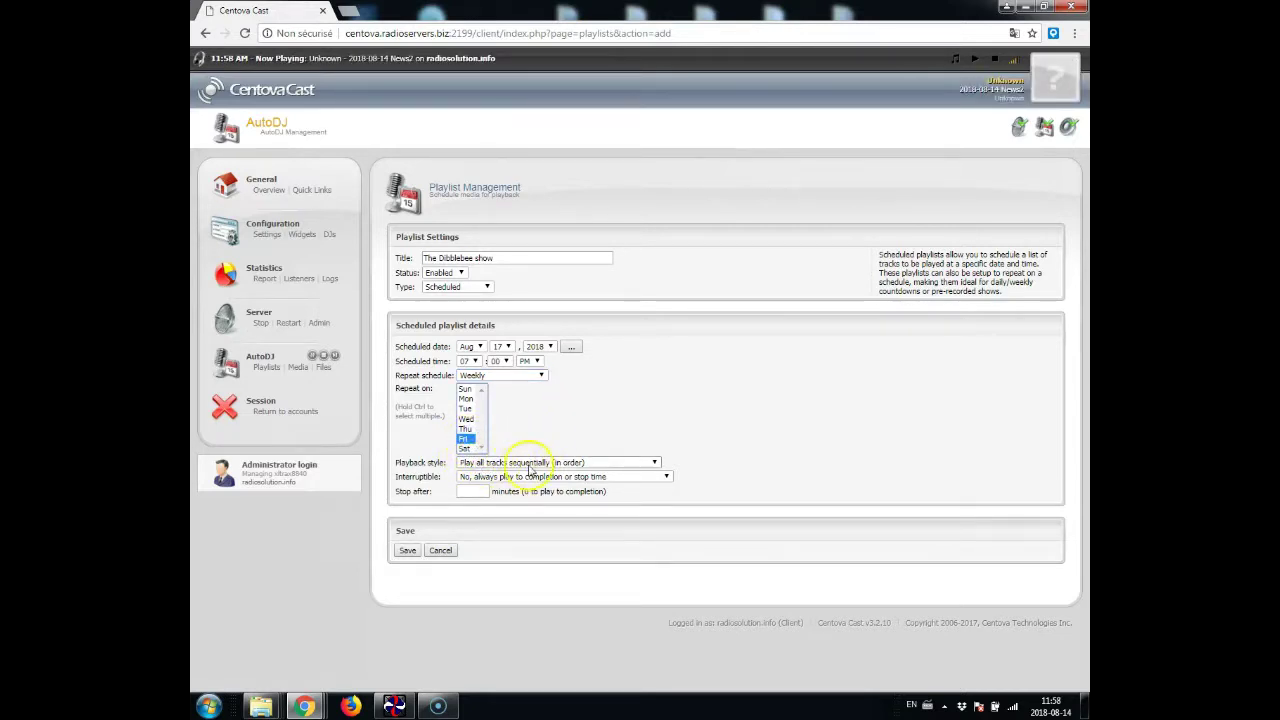
- Keep sequential playback, always play to completion, no stop-after limit, then save the playlist
click(557, 463)
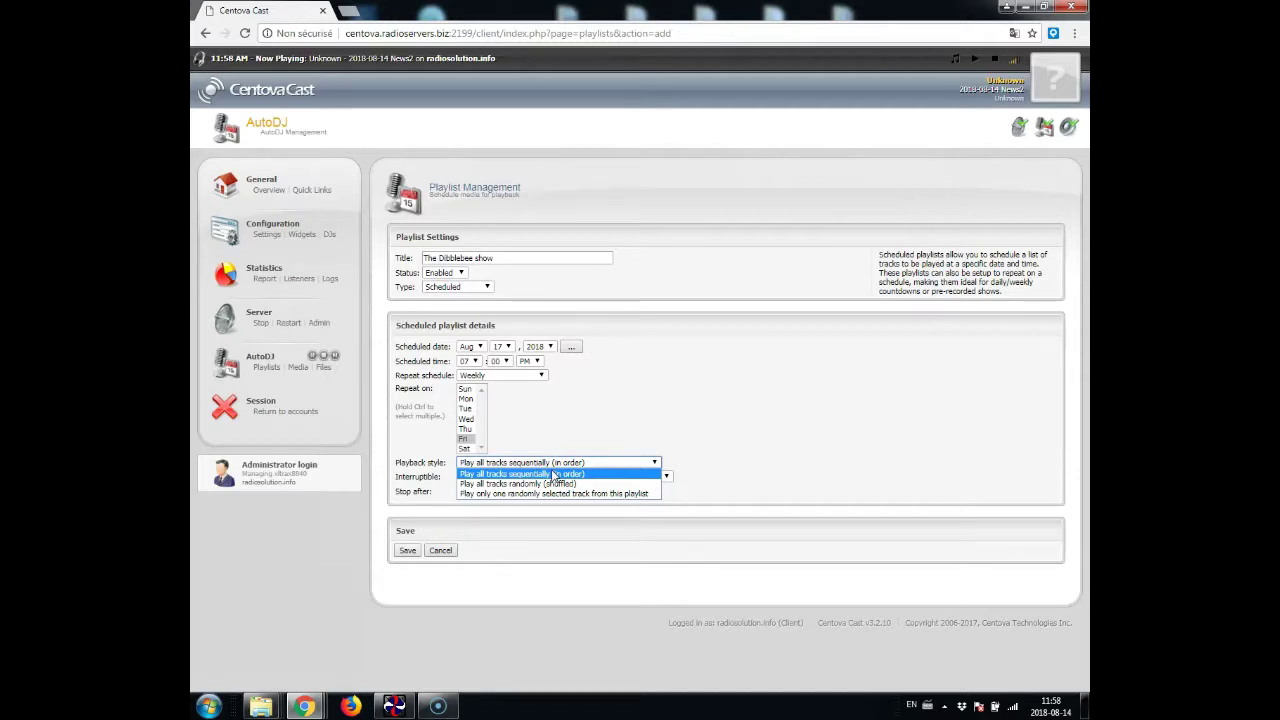
click(553, 484)
click(546, 474)
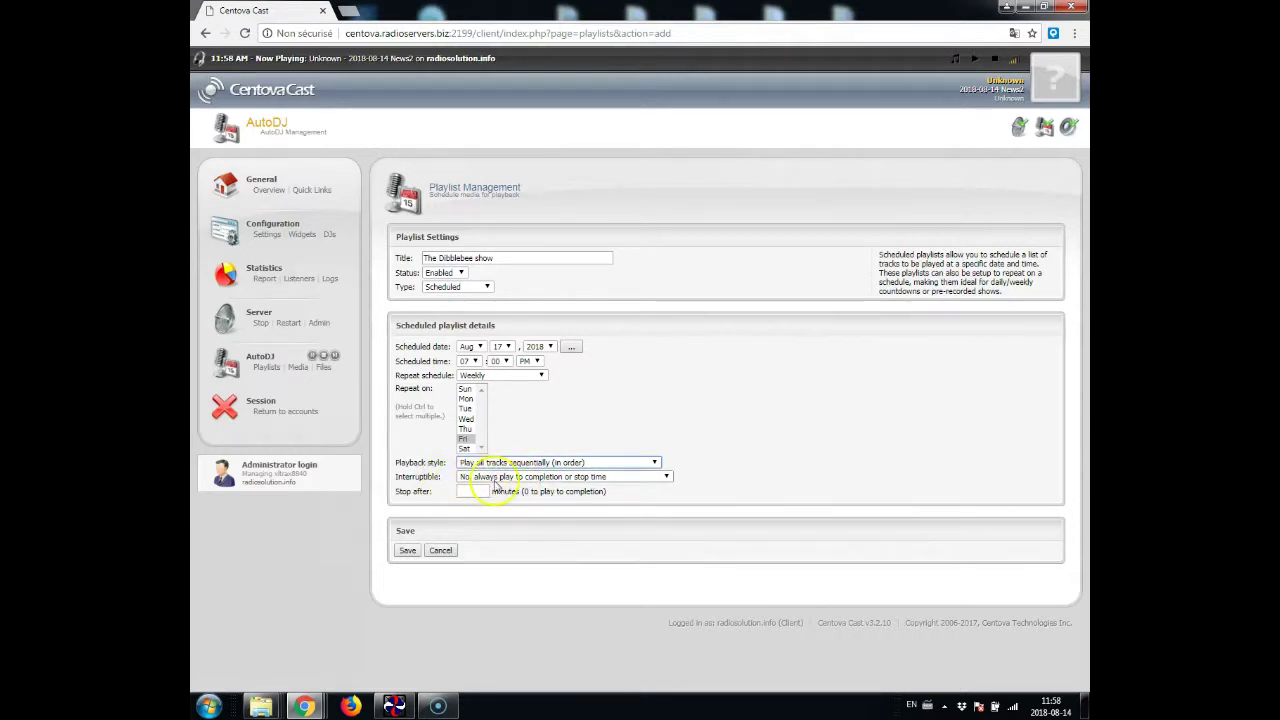
click(530, 477)
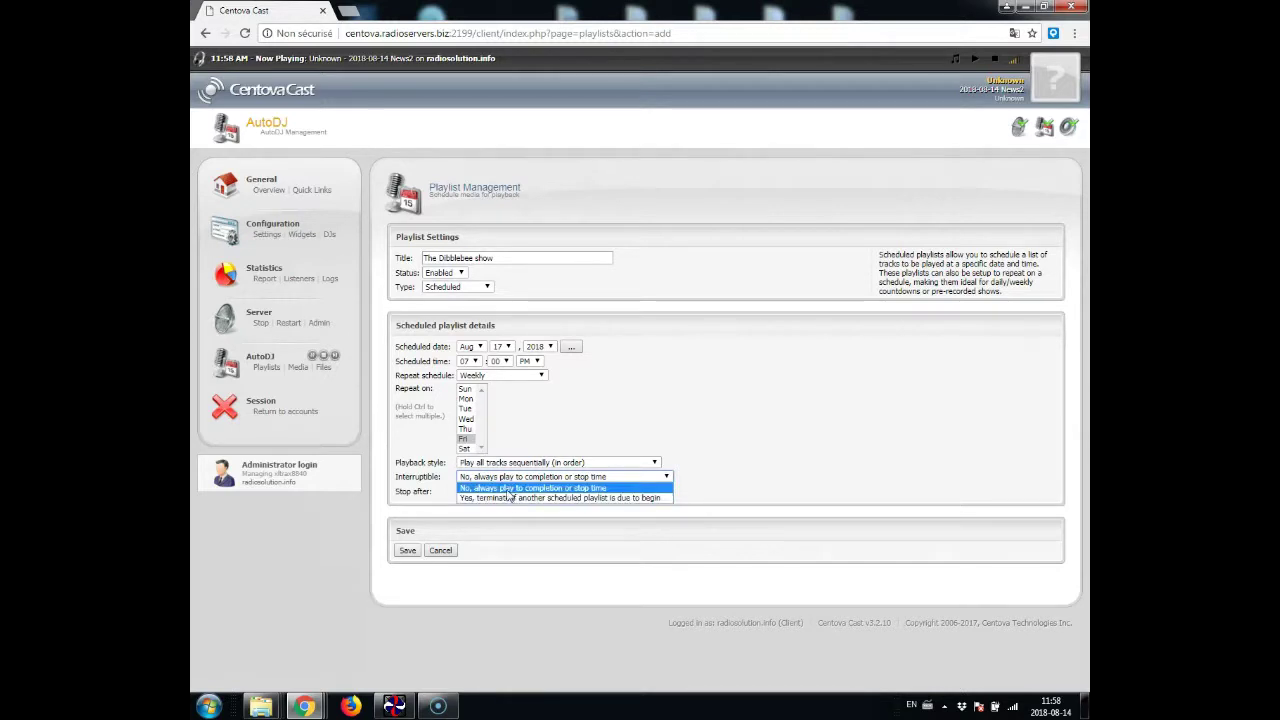
click(508, 489)
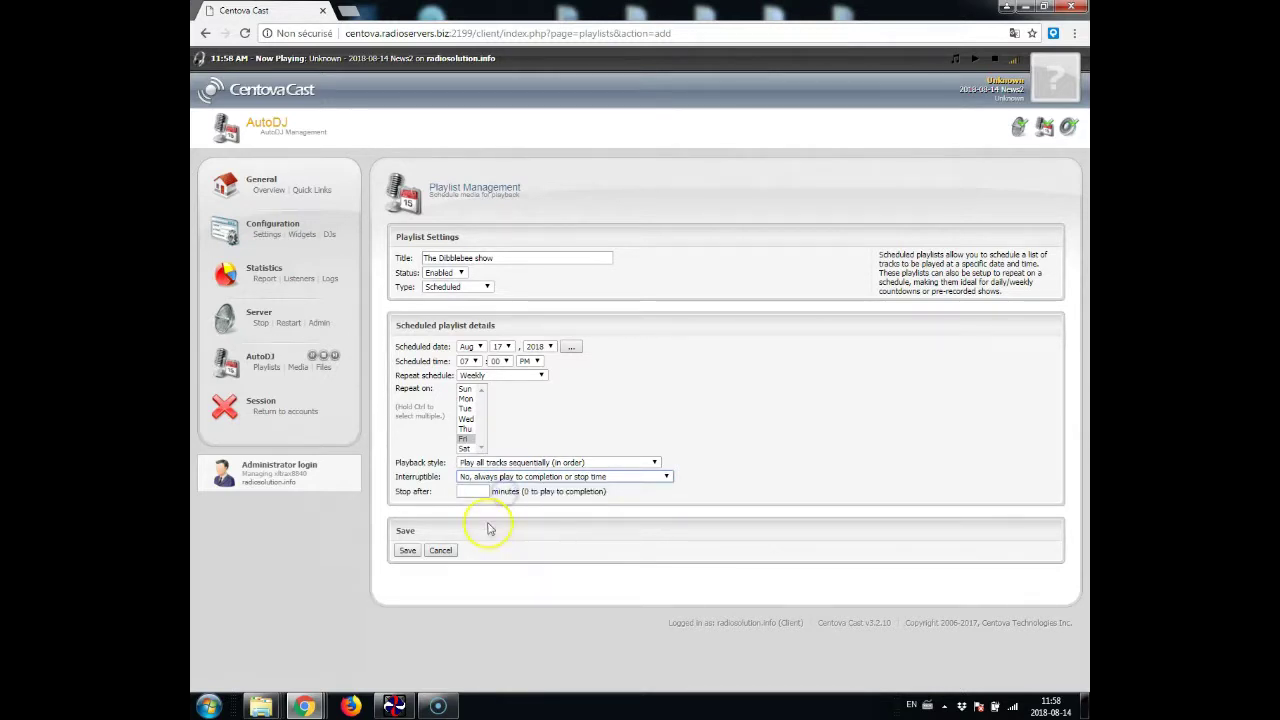
click(470, 491)
text(0)
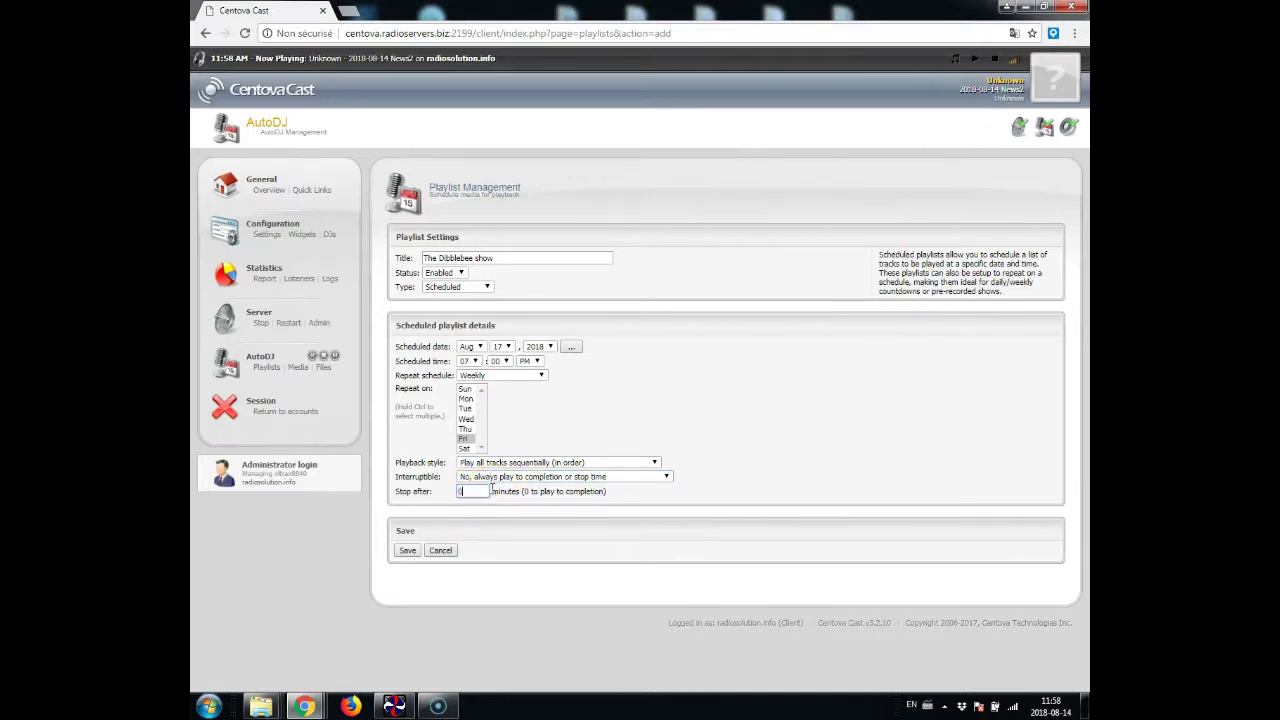
click(405, 550)
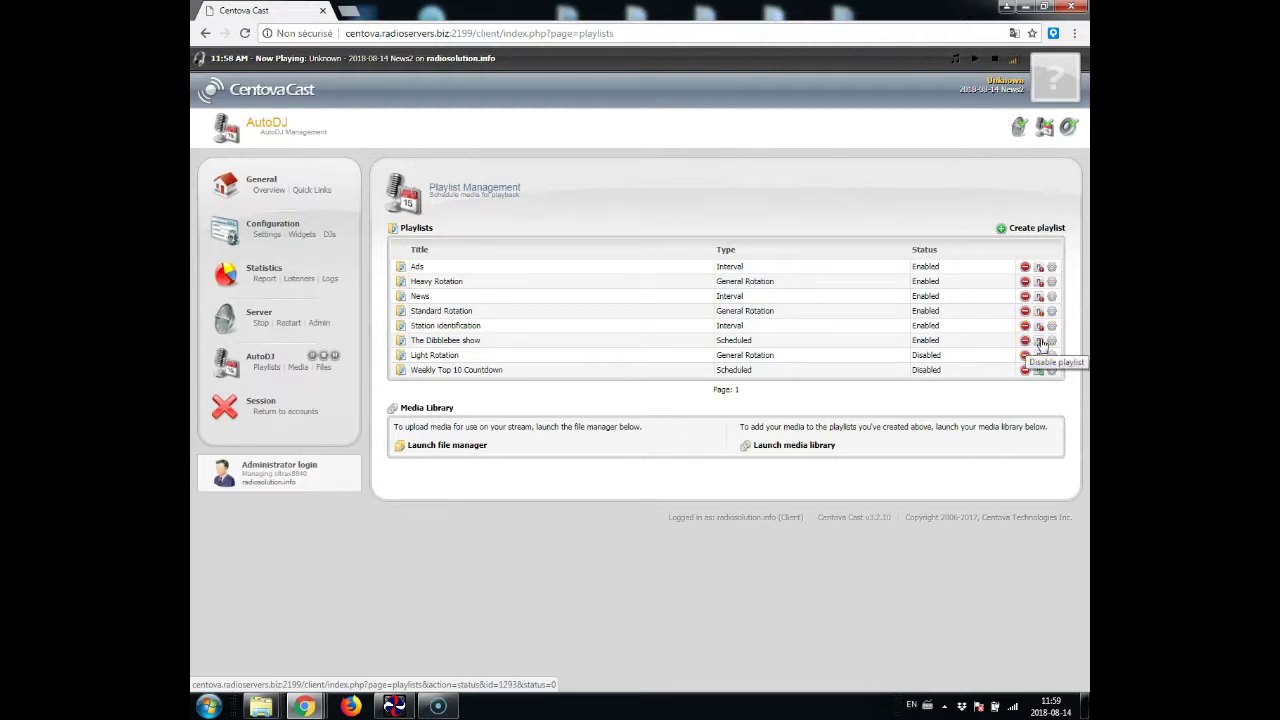
- Review the Playlists table showing The Dibblebee show as an enabled Scheduled playlist
click(1054, 344)
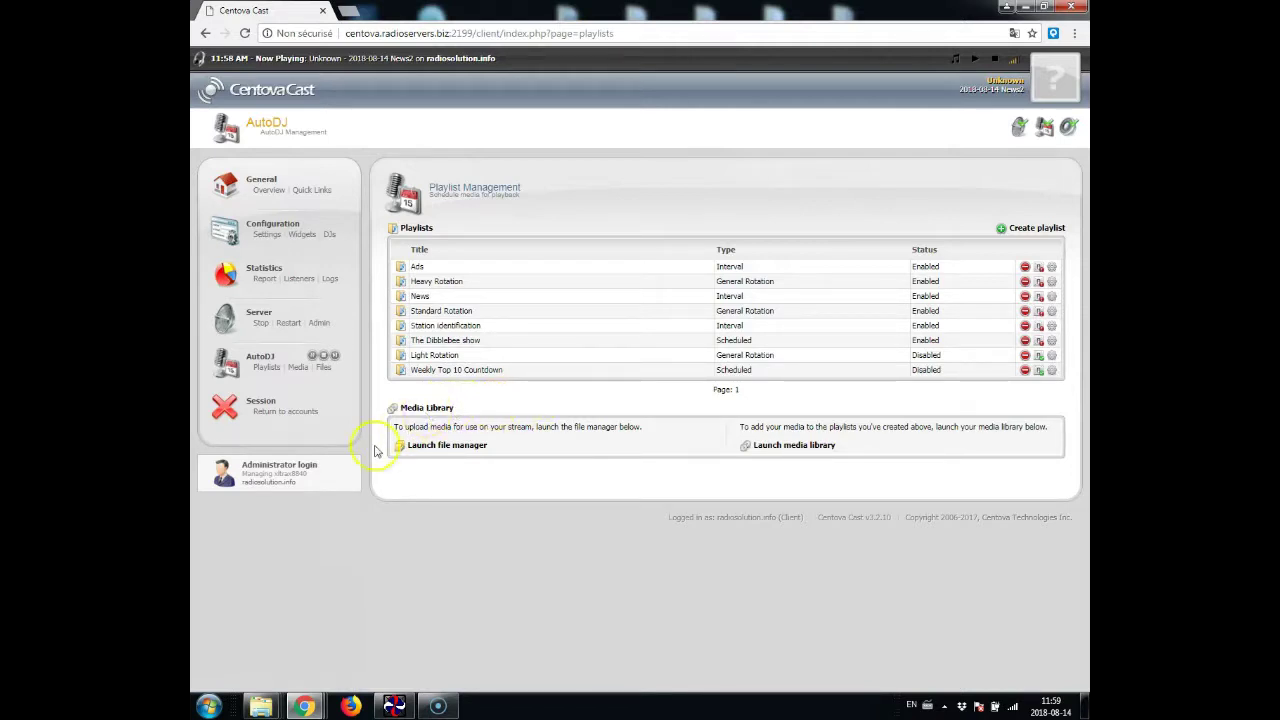
- Open the Dibblebeeshow folder in AutoDJ Files and start an upload there
click(321, 367)
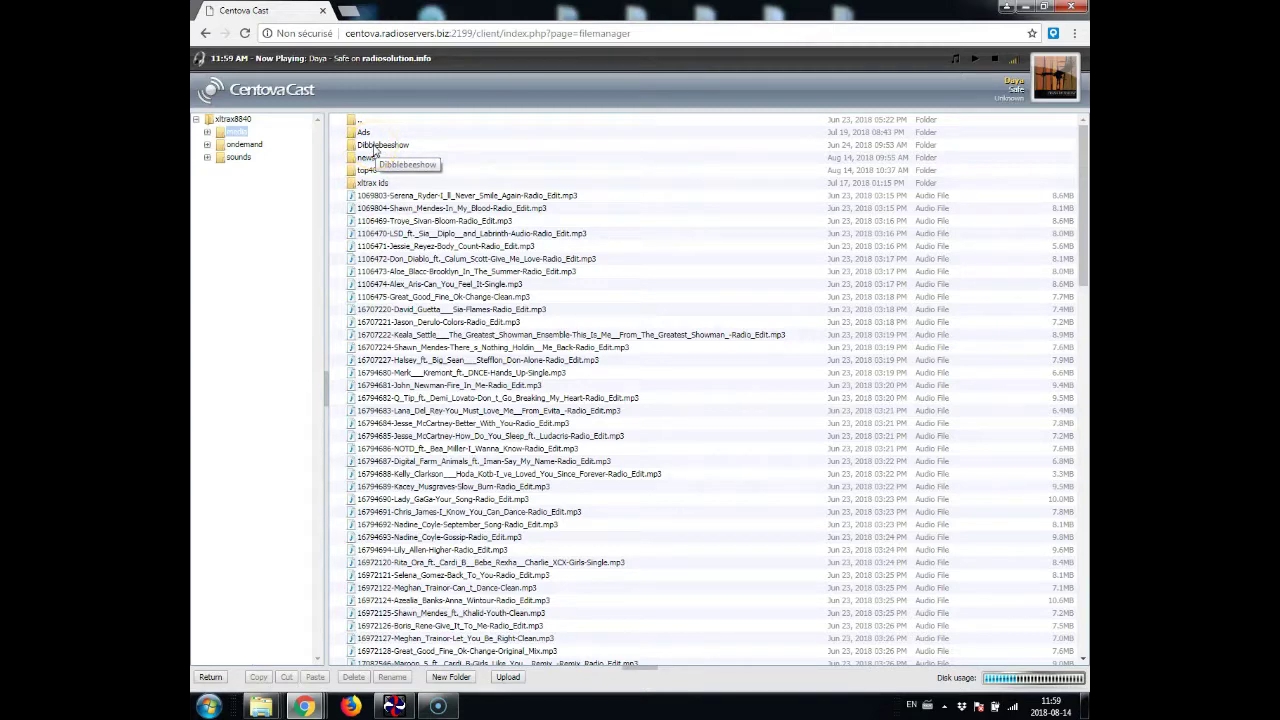
double_click(376, 148)
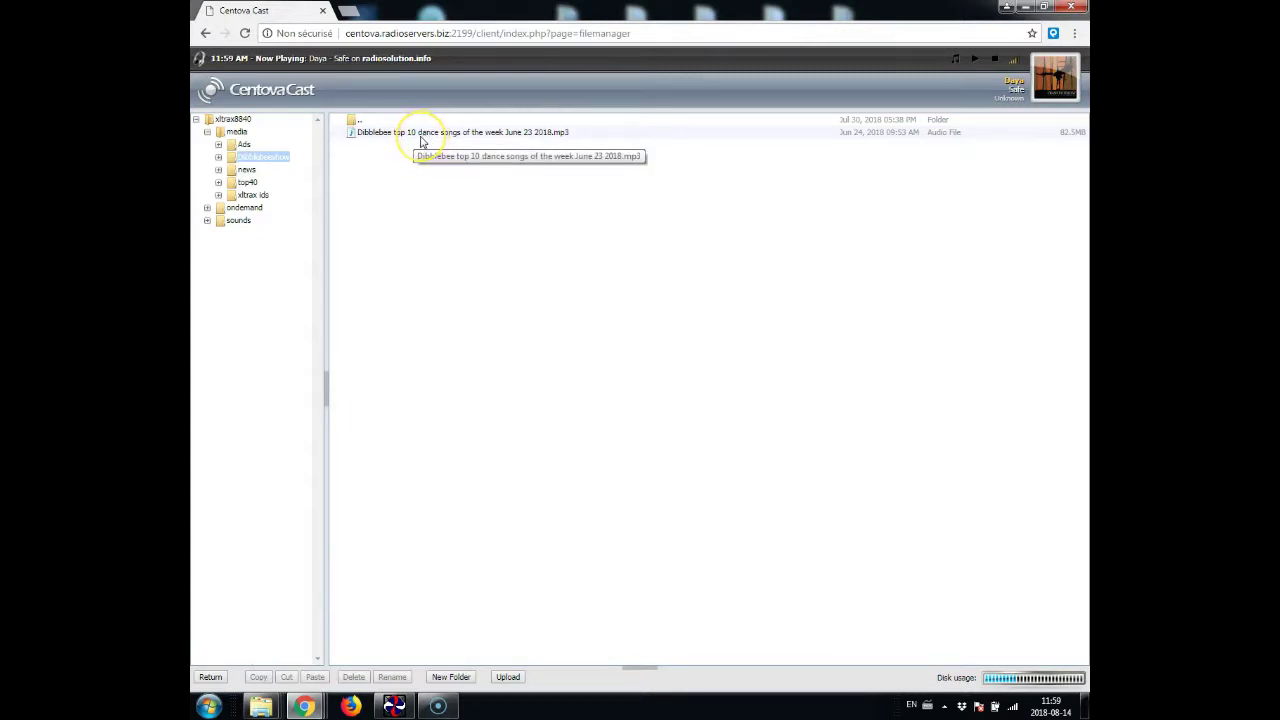
click(508, 677)
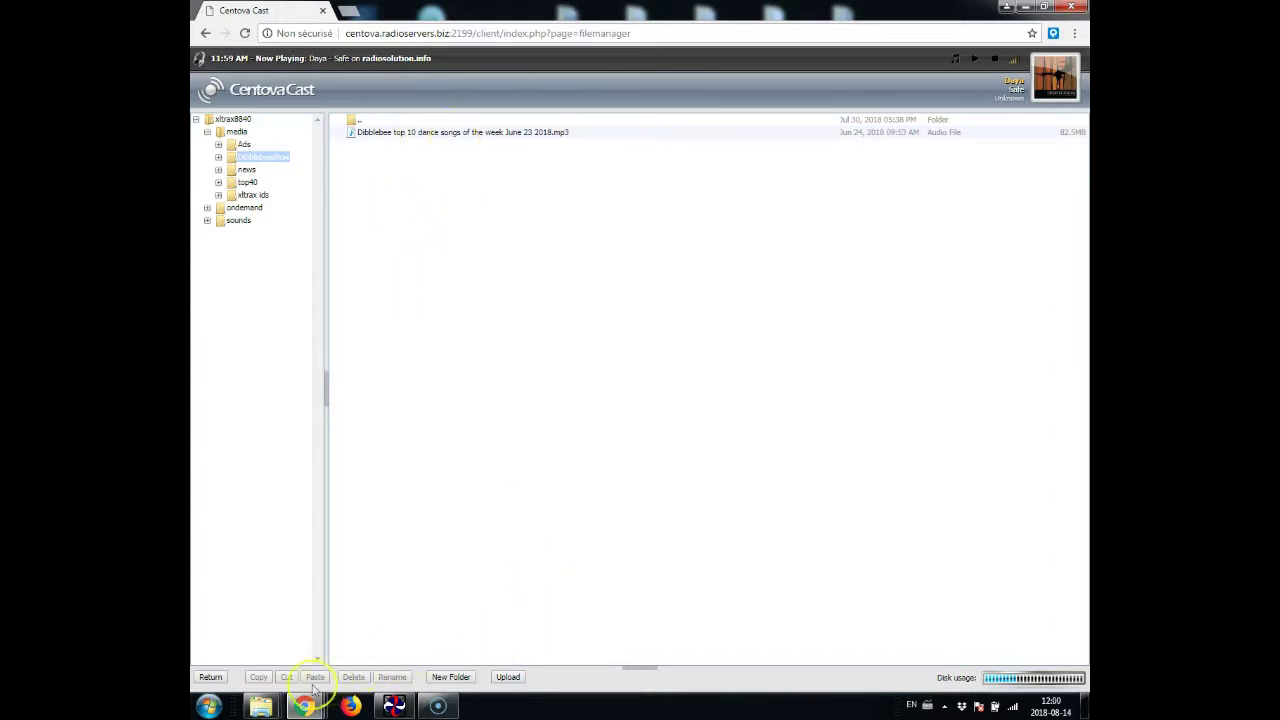
- Return from the file manager to AutoDJ Playlists and open the media library options
click(205, 678)
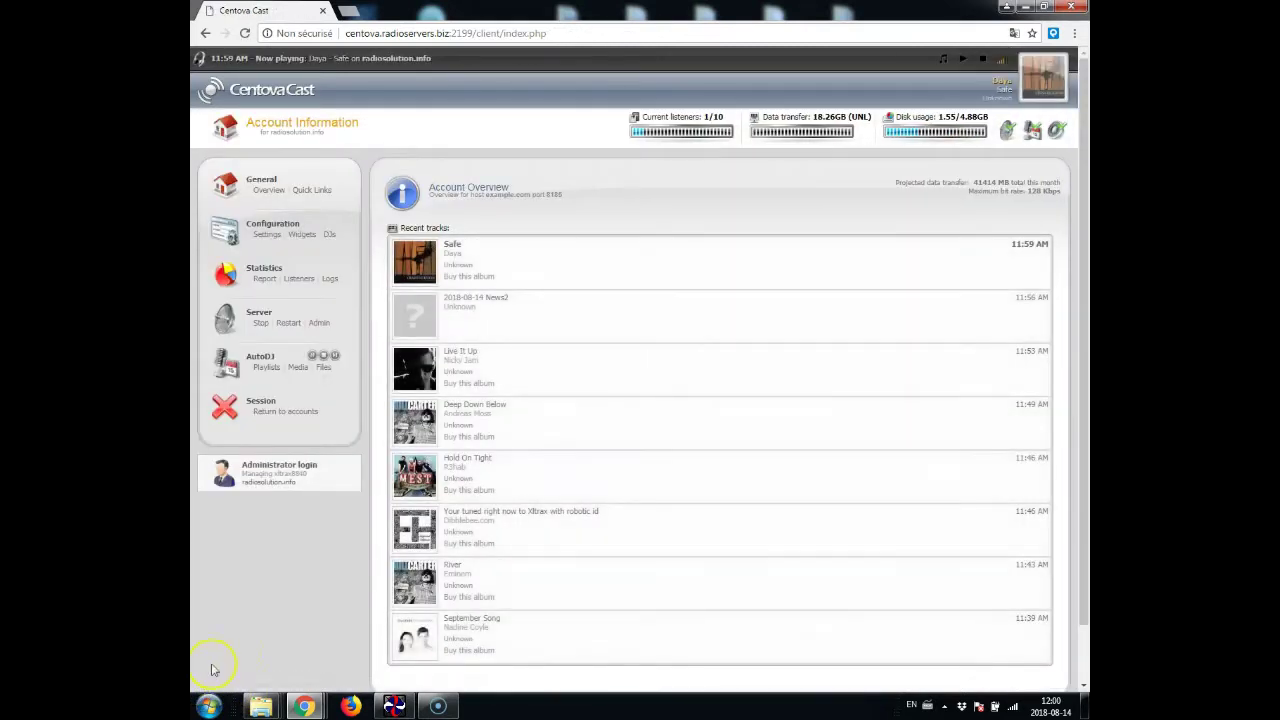
click(266, 368)
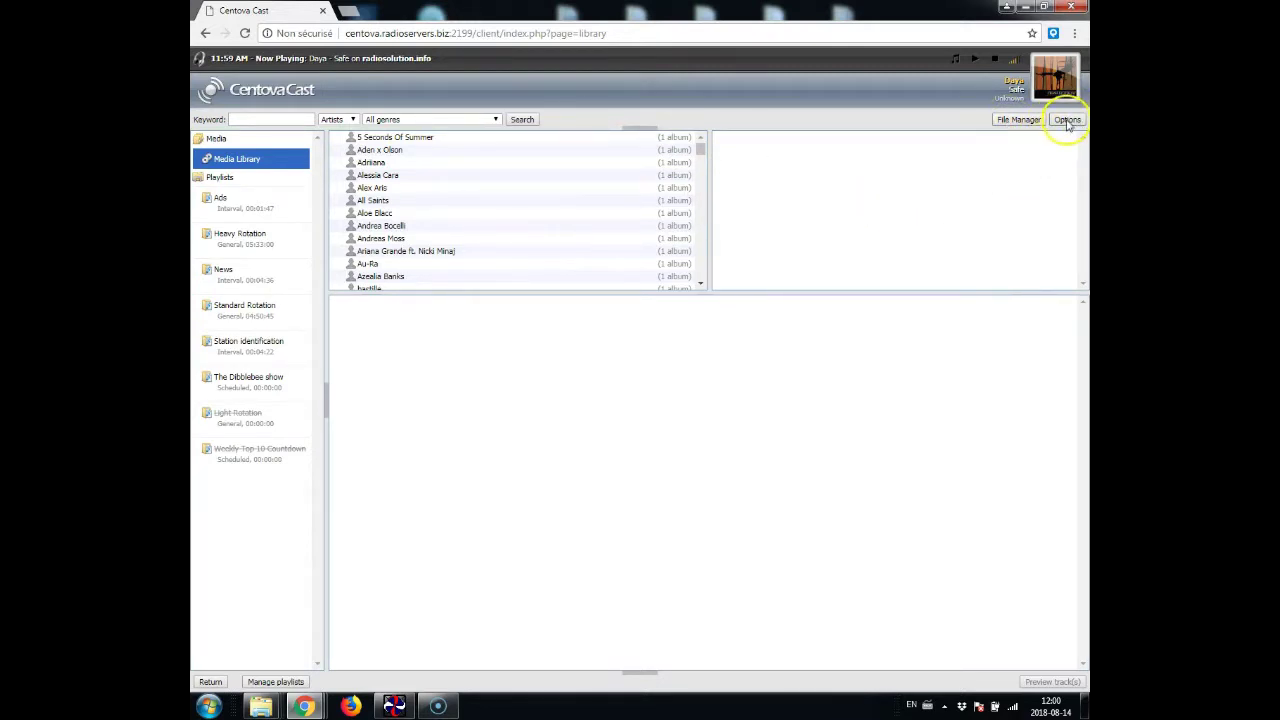
click(1067, 122)
- Switch the library to folder view and drag the Dibblebeeshow mp3 into The Dibblebee show playlist
click(1030, 147)
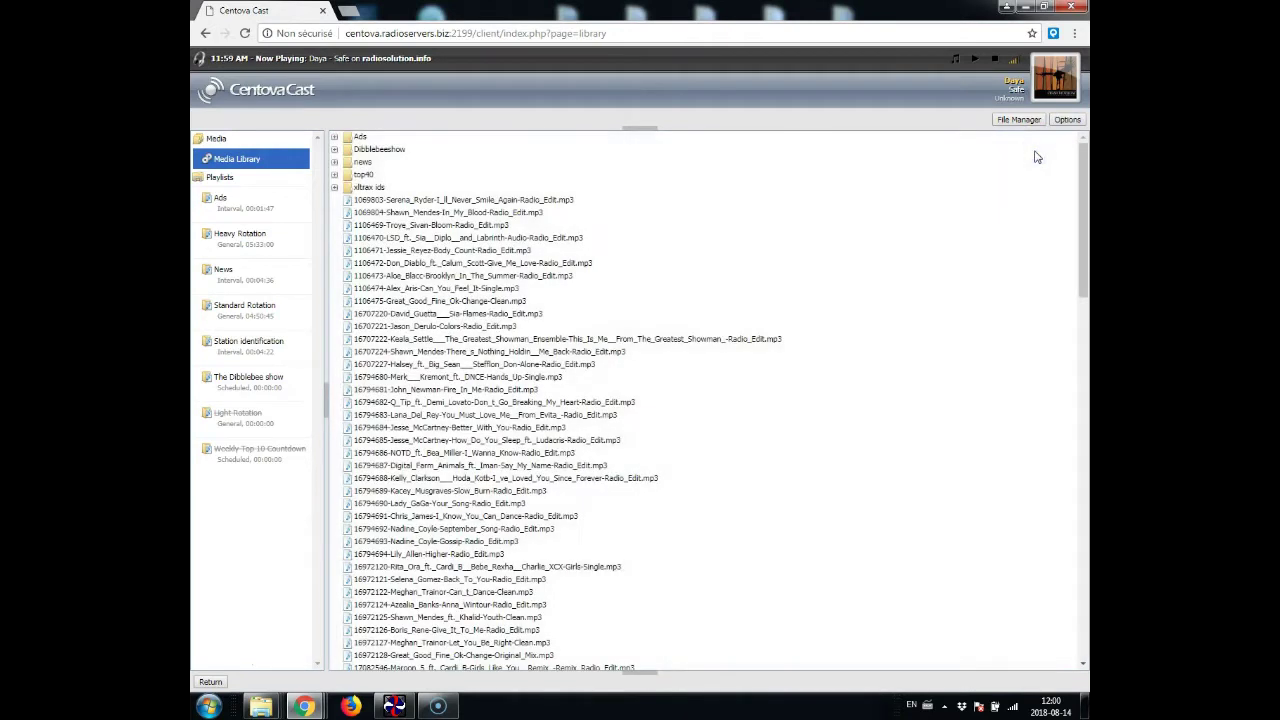
mouse_move(385, 187)
mouse_down()
mouse_move(410, 200)
mouse_move(385, 155)
mouse_up()
drag(387, 155, 266, 389)
click(418, 162)
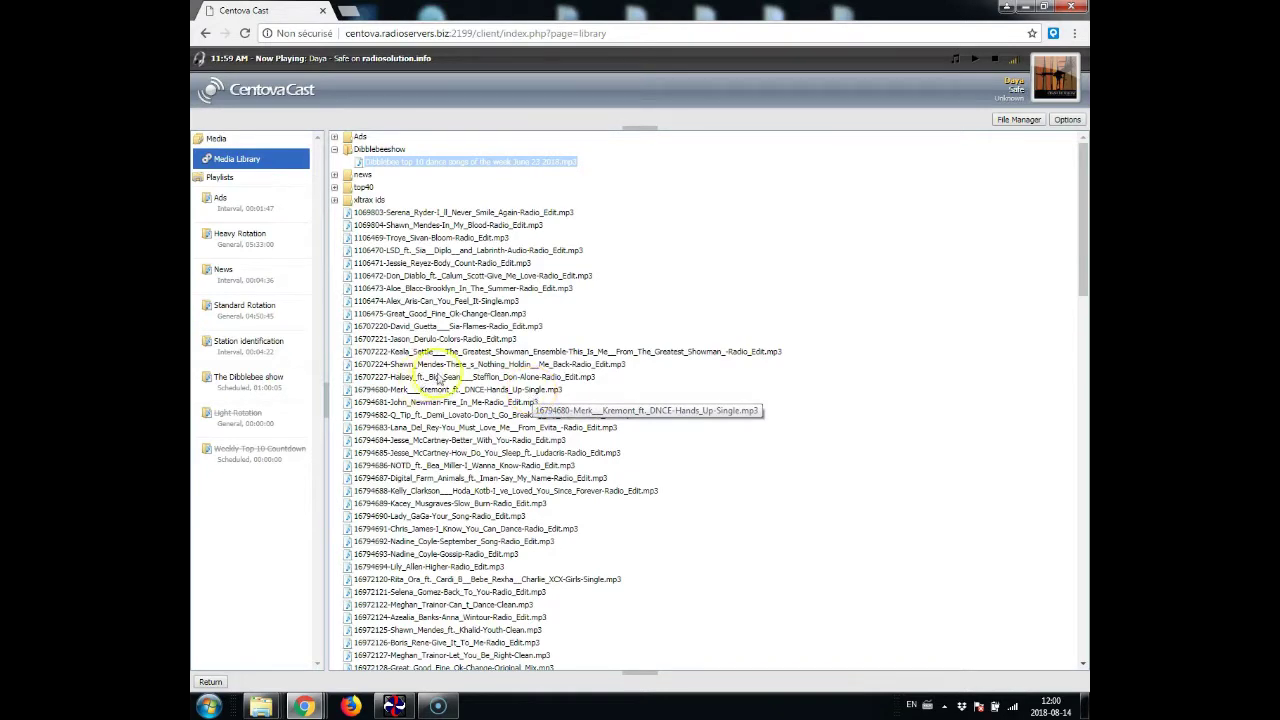
click(257, 388)
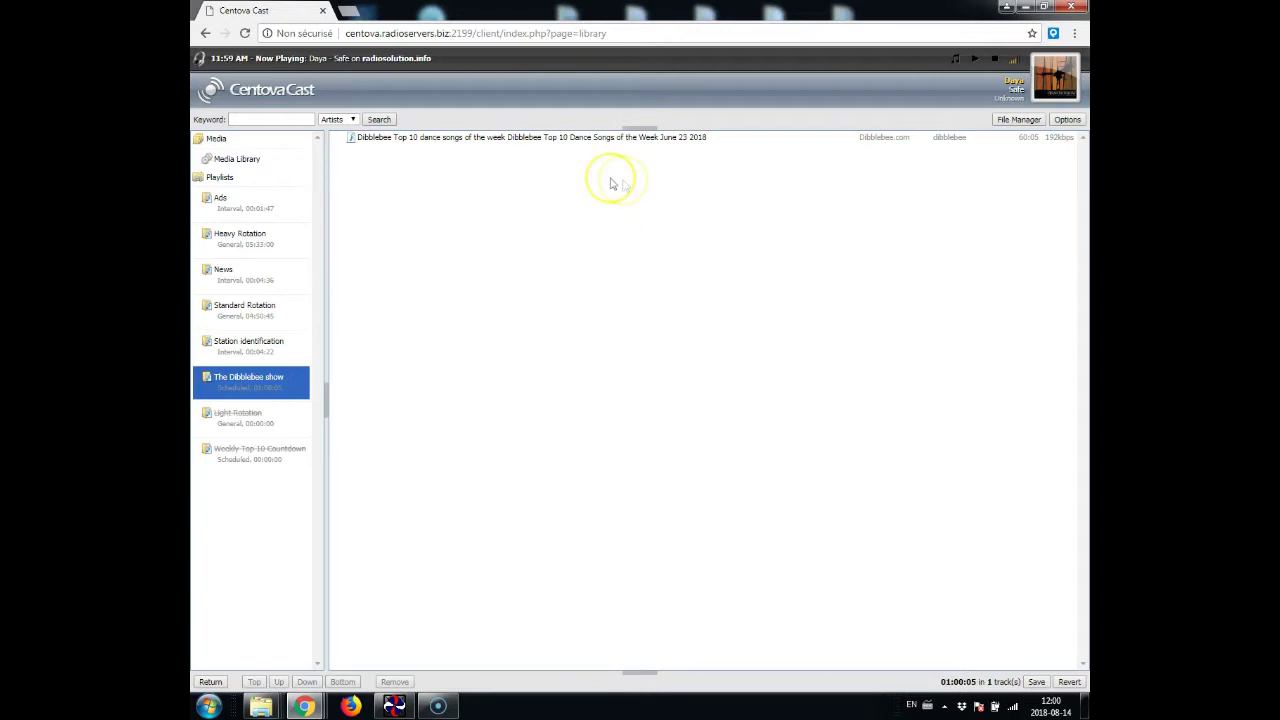
- Select the single Dibblebee Top 10 track to confirm the 01:00:05 playlist total
click(424, 140)
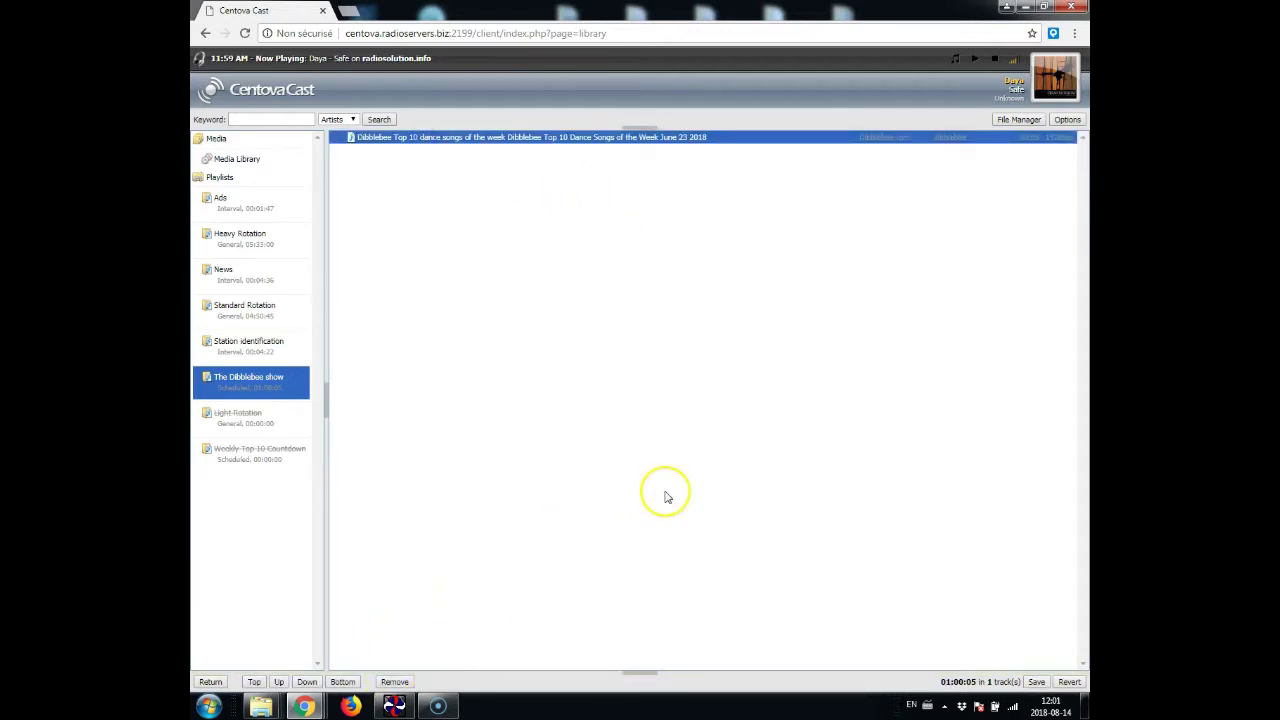
click(853, 586)
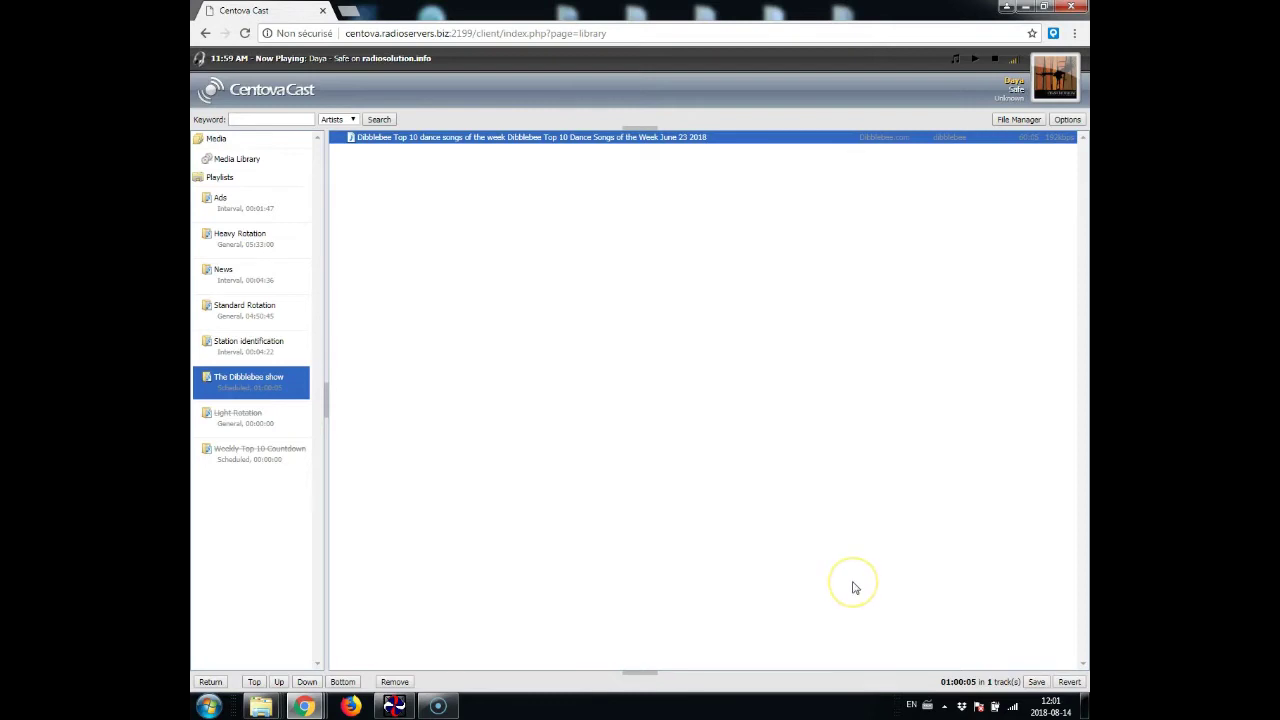